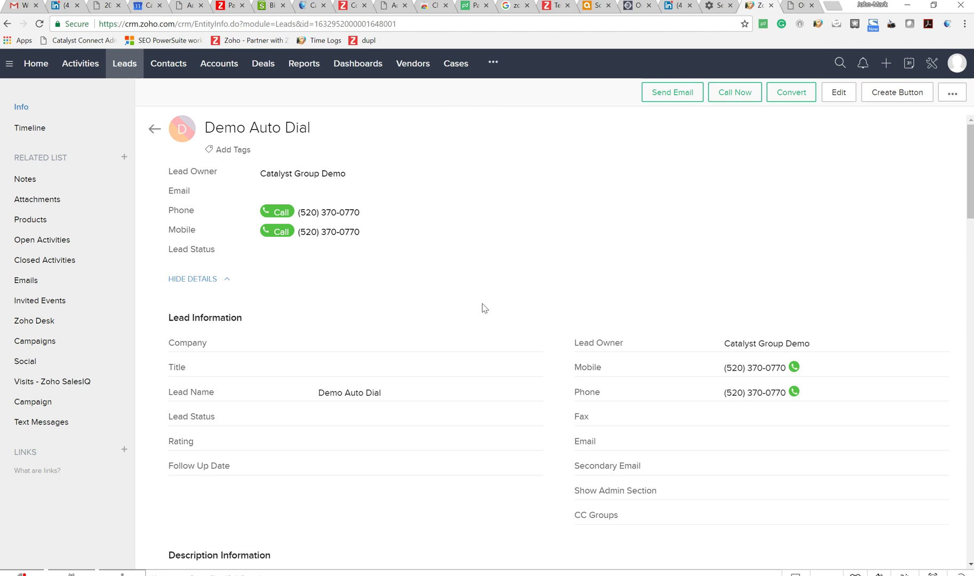
Call the Demo Auto Dial lead's phone number and check the outgoing call in the CloudAgent toolbar.
{"action": "left_click", "coordinate": [275, 213]}
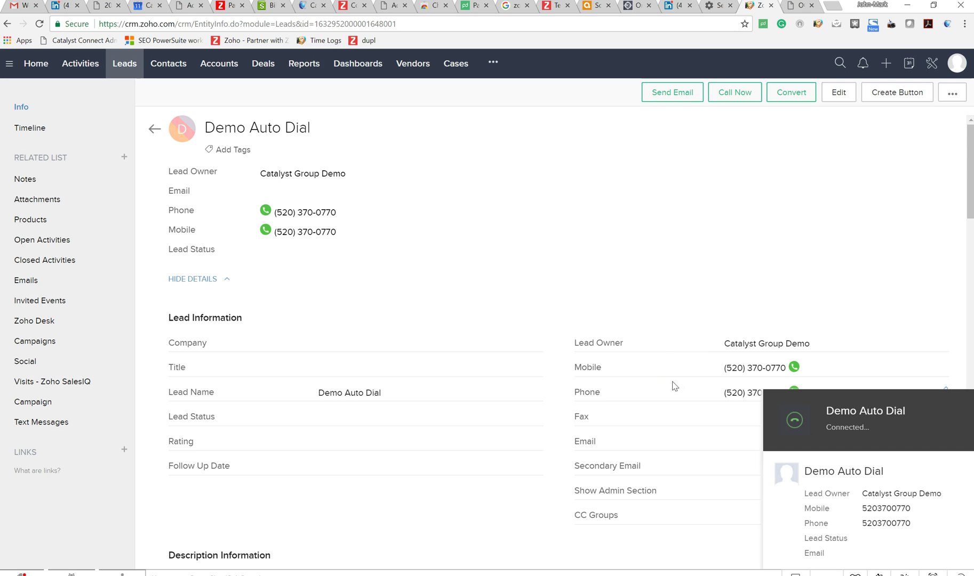
{"action": "left_click", "coordinate": [799, 6]}
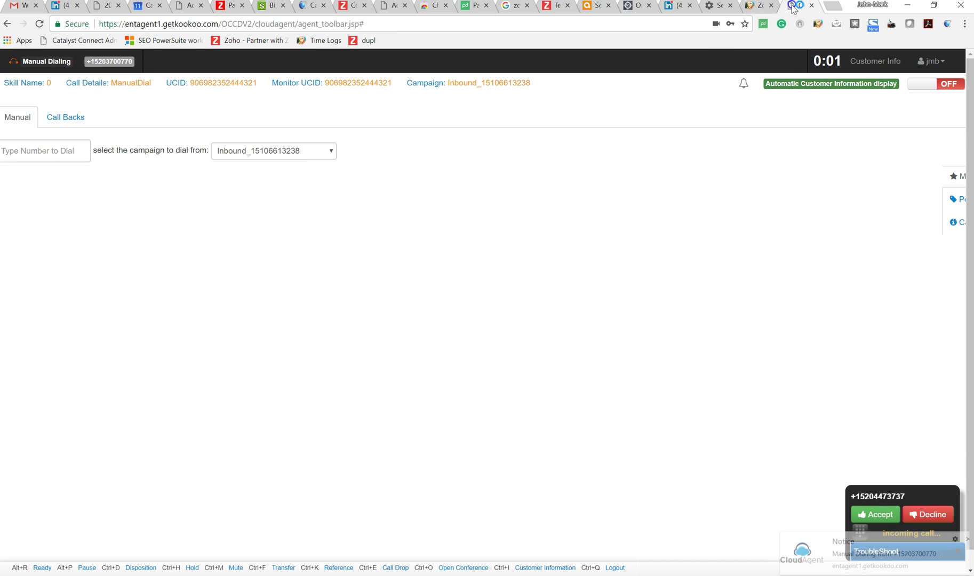
{"action": "left_click", "coordinate": [755, 7]}
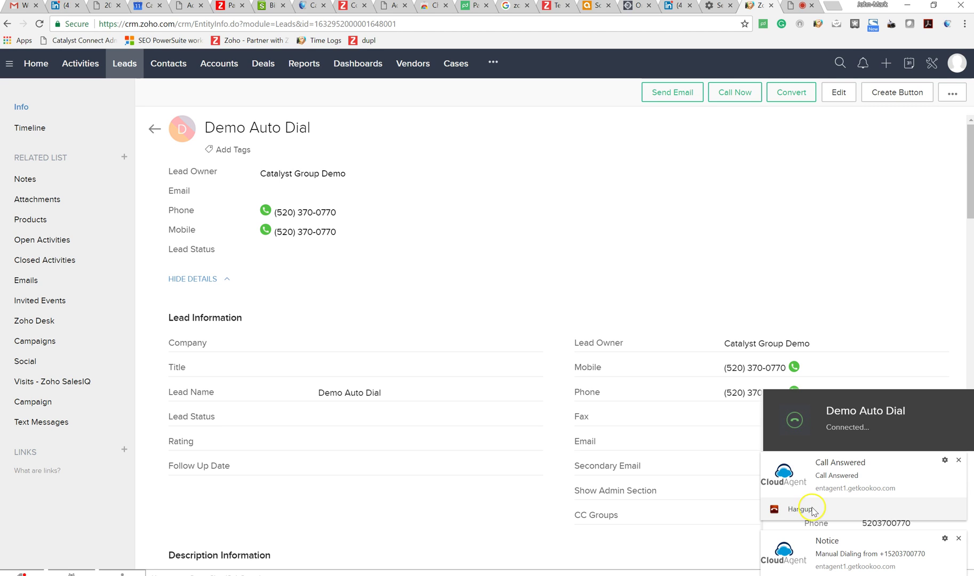
Hang up the call to the lead and dismiss the busy message and the remaining dialing notice.
{"action": "left_click", "coordinate": [828, 513]}
{"action": "left_click", "coordinate": [781, 560]}
{"action": "left_click", "coordinate": [869, 440]}
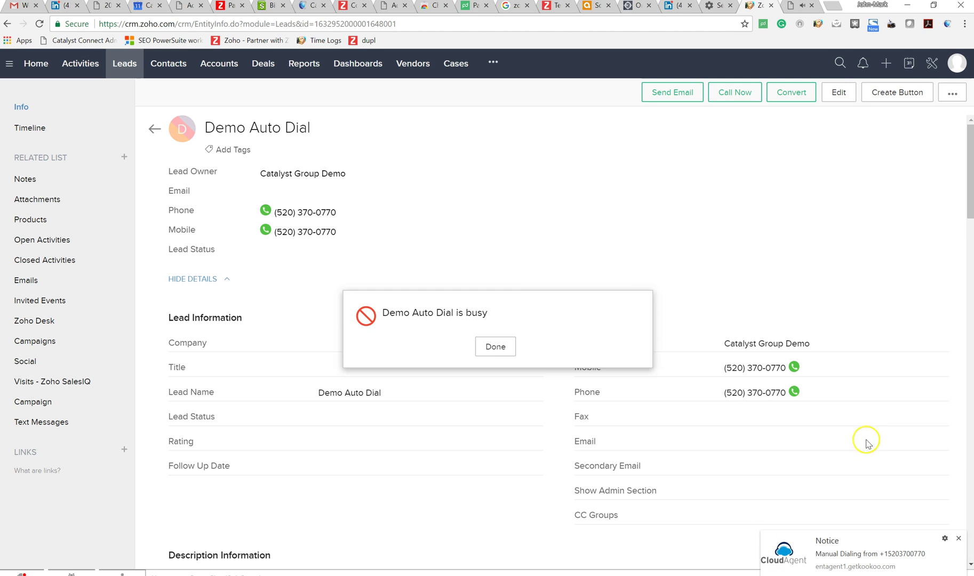
{"action": "left_click", "coordinate": [495, 349]}
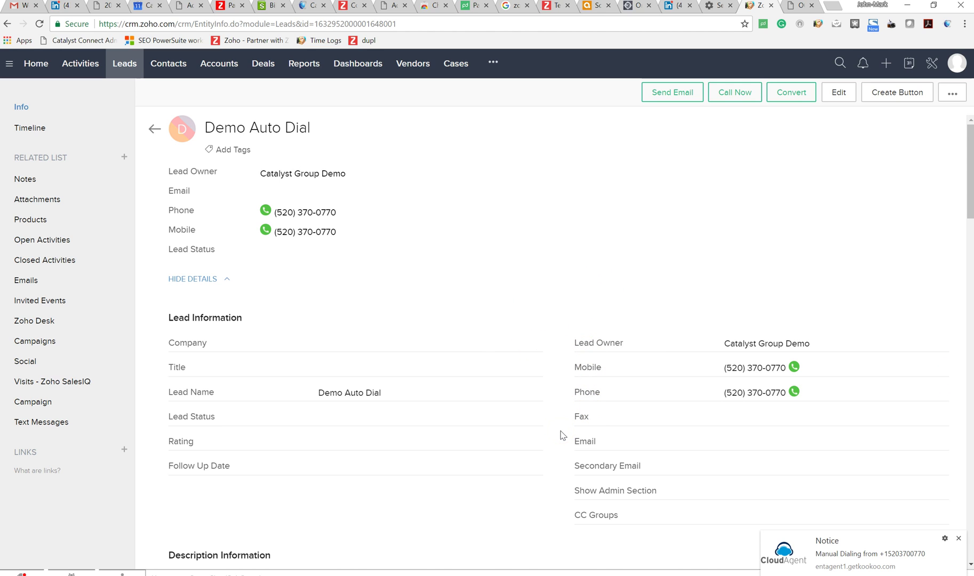
{"action": "left_click", "coordinate": [958, 540]}
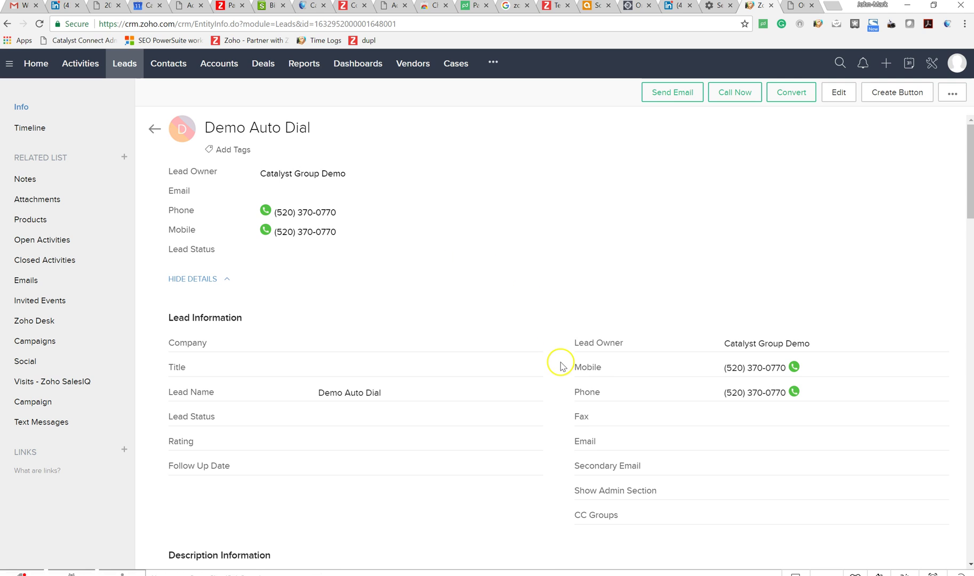
Start Auto Dial for all the leads in the Clicked Email list view.
{"action": "scroll", "coordinate": [560, 366], "scroll_direction": "down", "scroll_amount": 2}
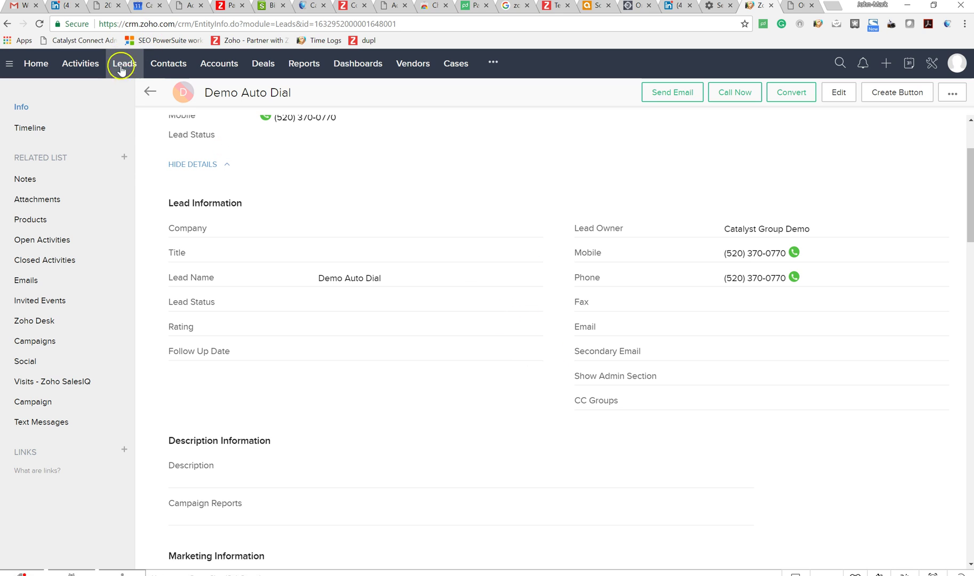
{"action": "left_click", "coordinate": [147, 93]}
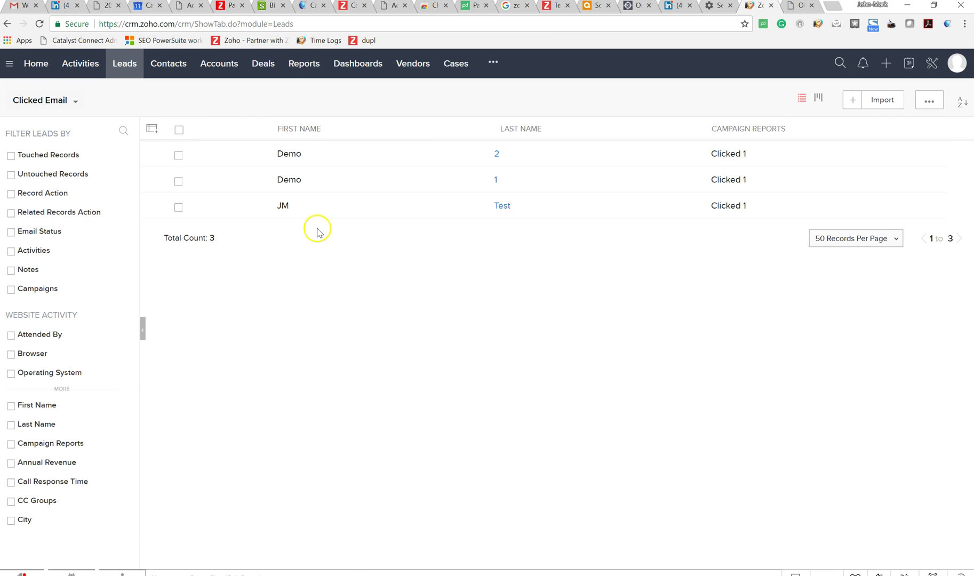
{"action": "left_click", "coordinate": [179, 130]}
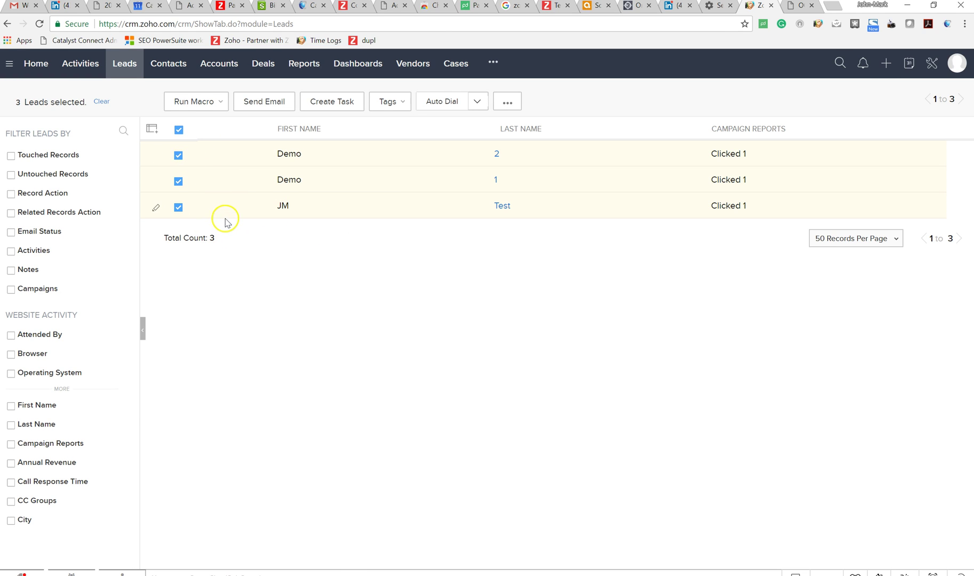
{"action": "left_click", "coordinate": [440, 103]}
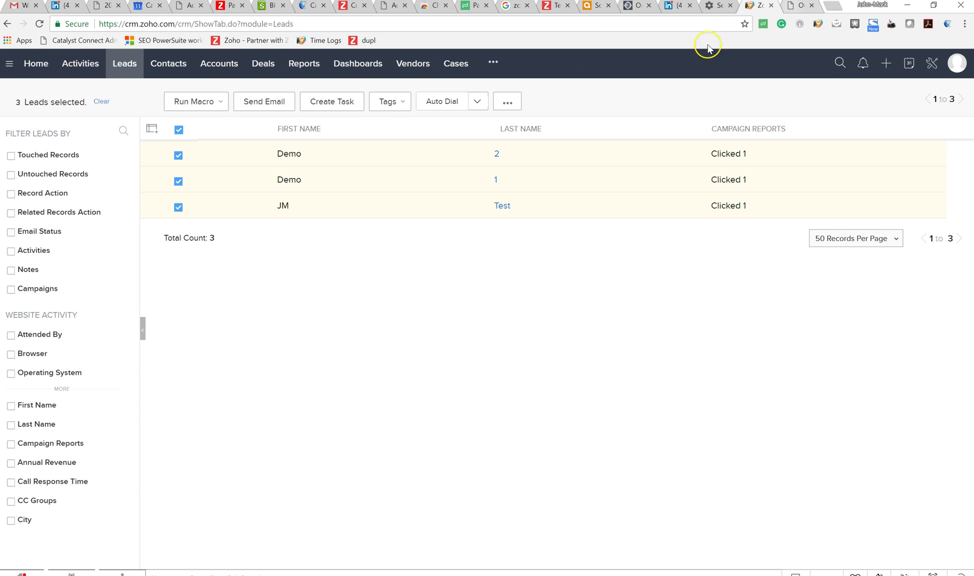
Switch to the CloudAgent toolbar and set the agent's dialing mode to Blended.
{"action": "left_click", "coordinate": [800, 7]}
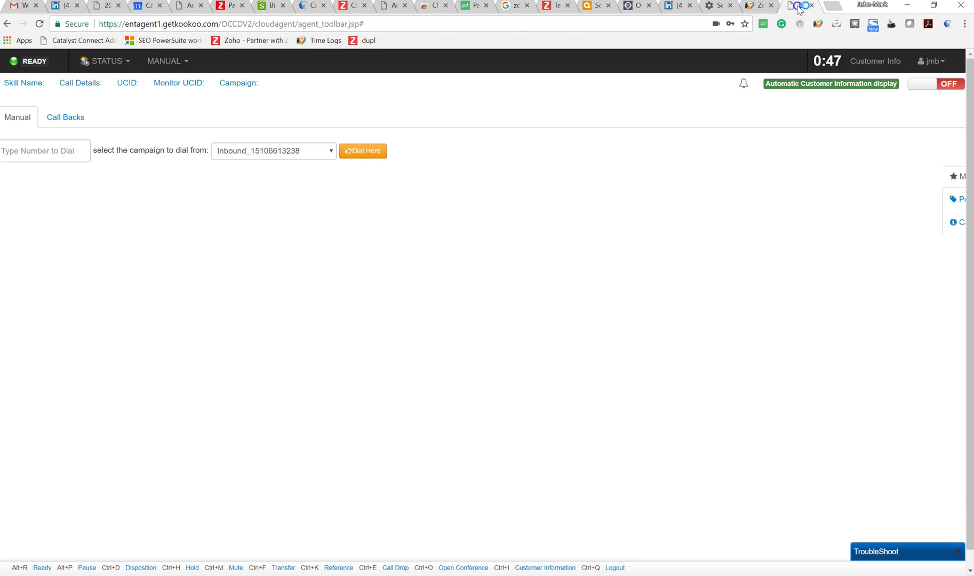
{"action": "left_click", "coordinate": [177, 61]}
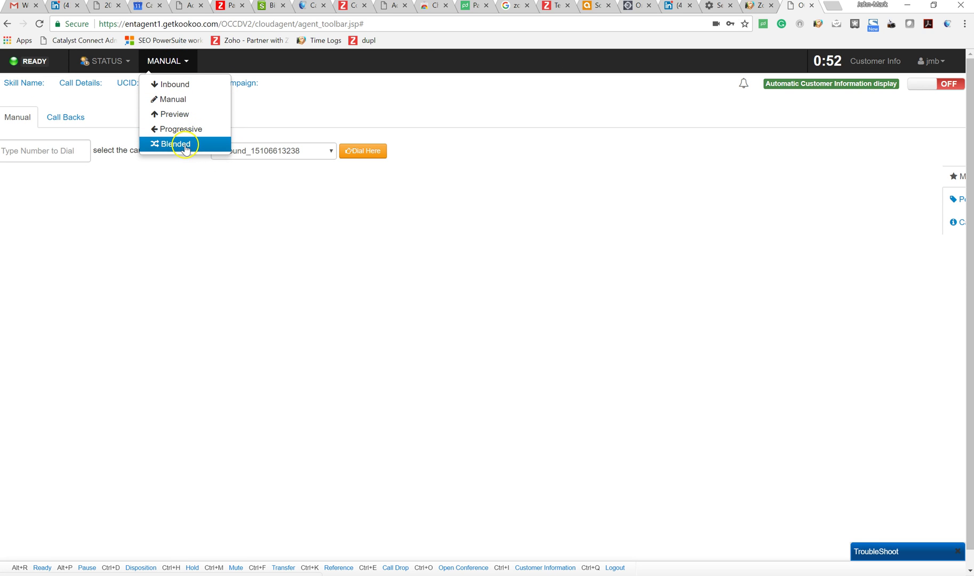
{"action": "left_click", "coordinate": [185, 145]}
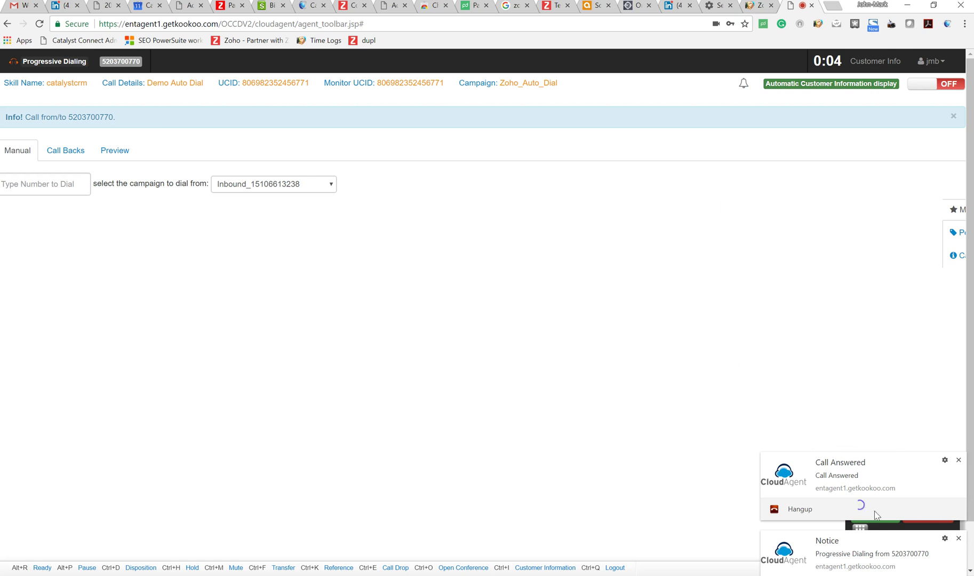
End the progressive dialing call in CloudAgent and close its call notification.
{"action": "left_click", "coordinate": [821, 508]}
{"action": "left_click", "coordinate": [797, 508]}
{"action": "left_click", "coordinate": [958, 460]}
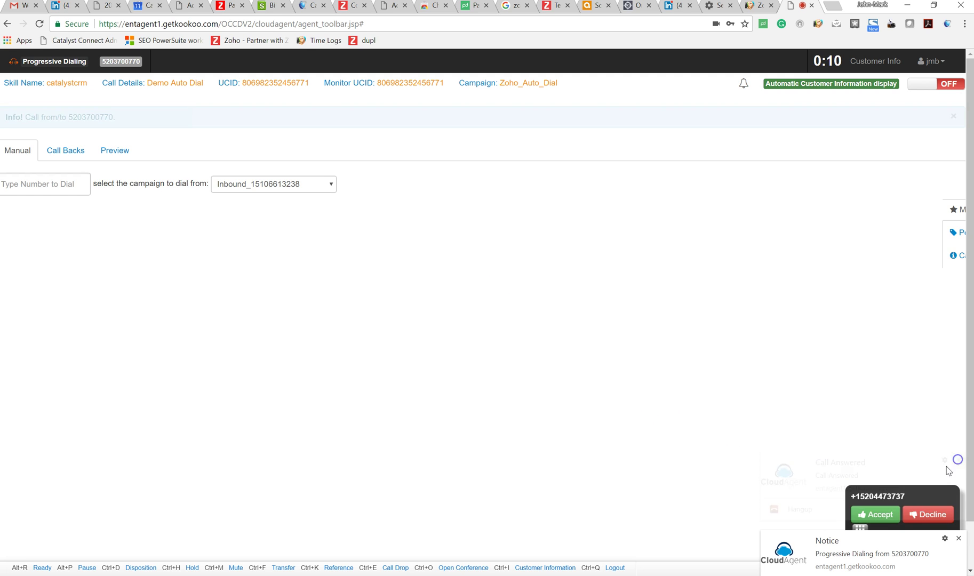
{"action": "left_click", "coordinate": [919, 515]}
Complete the disposition for the ended Zoho_Auto_Dial campaign call.
{"action": "left_click", "coordinate": [136, 60]}
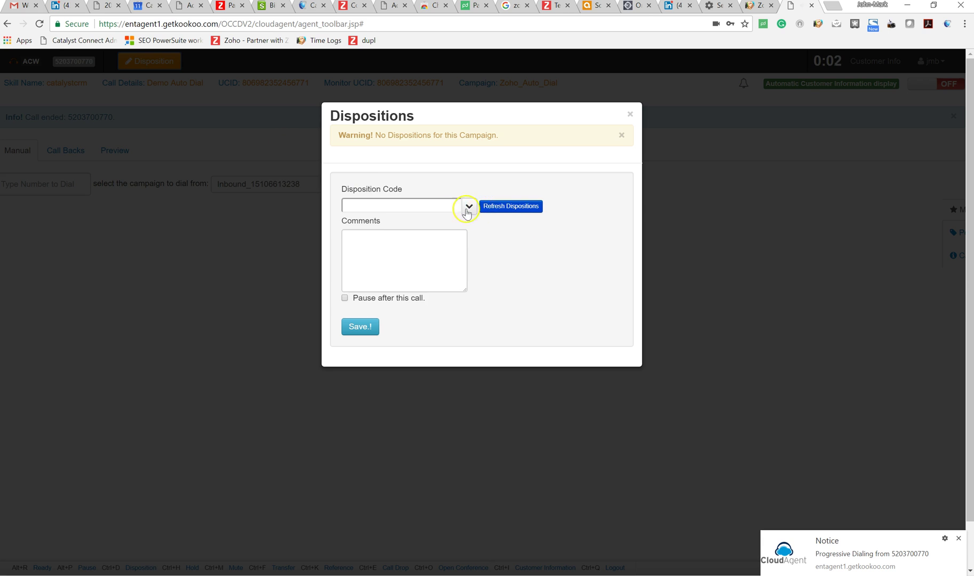
{"action": "left_click", "coordinate": [465, 207]}
{"action": "left_click", "coordinate": [388, 225]}
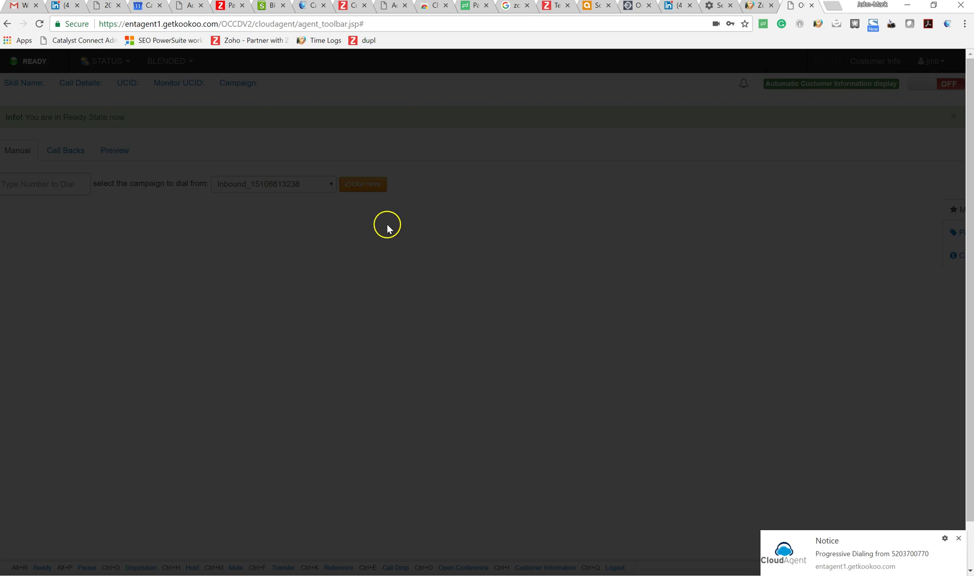
Set the agent's dialing mode to Inbound and switch back to Zoho CRM.
{"action": "left_click", "coordinate": [172, 62]}
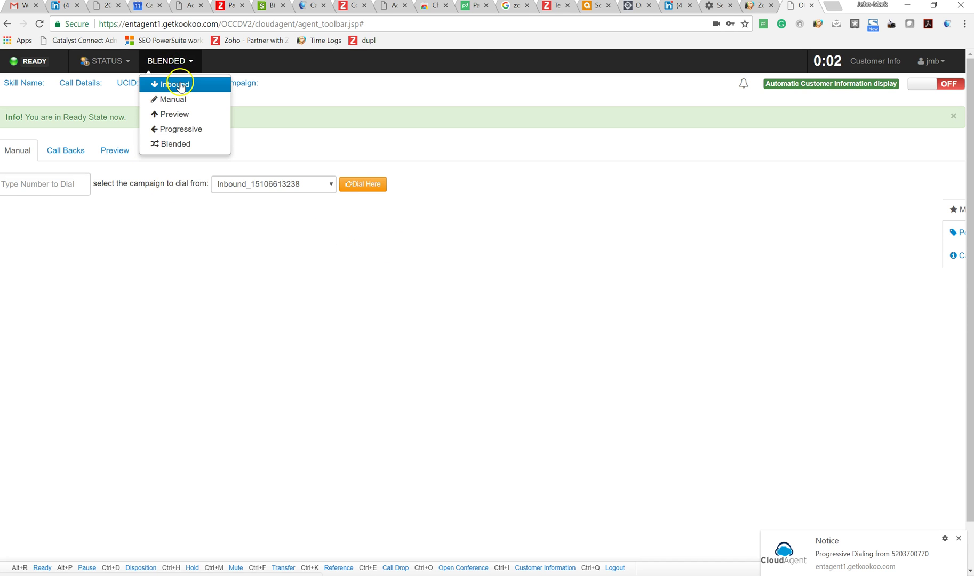
{"action": "left_click", "coordinate": [176, 84]}
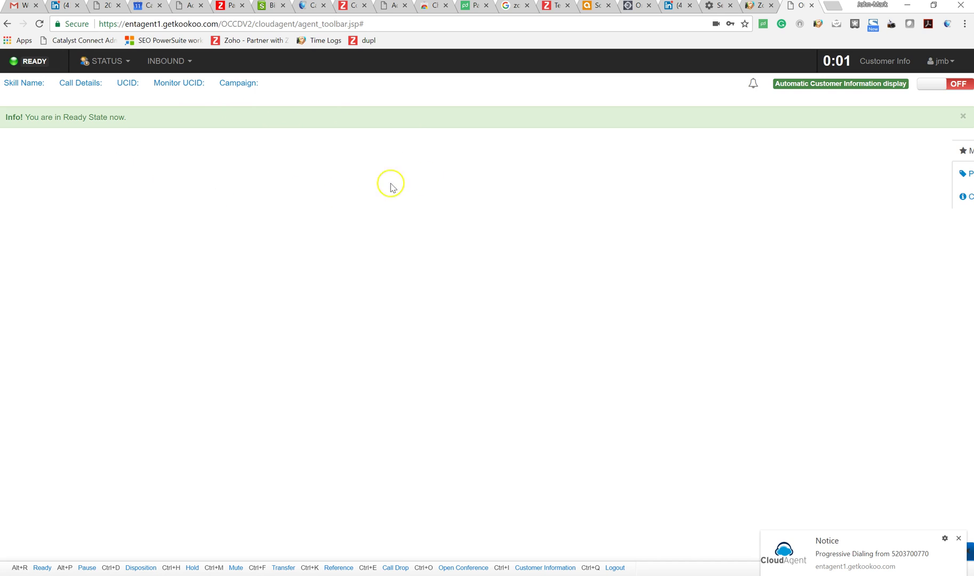
{"action": "left_click", "coordinate": [752, 7]}
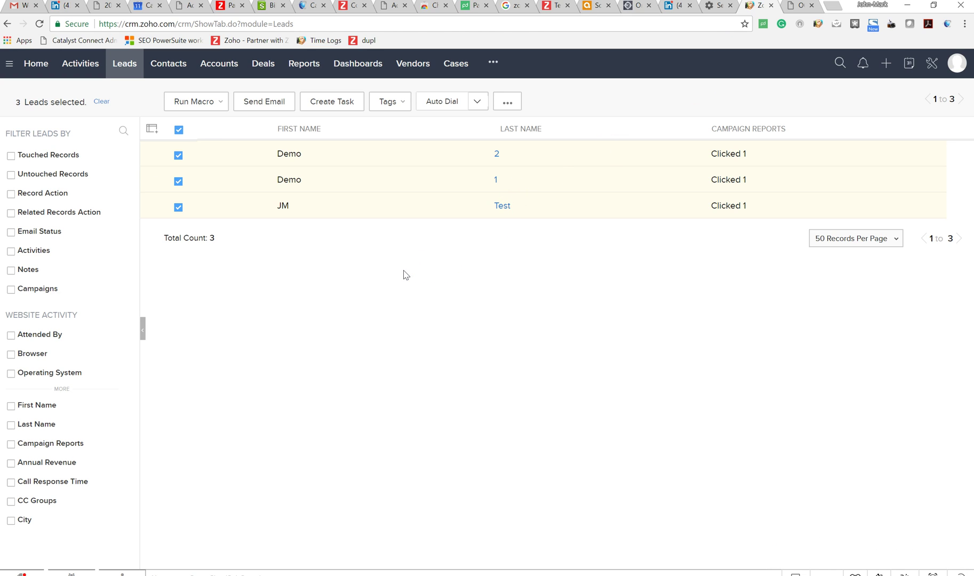
Reselect all the leads in the Clicked Email list and view the bulk dialing options, including IVR Blast.
{"action": "left_click", "coordinate": [179, 131]}
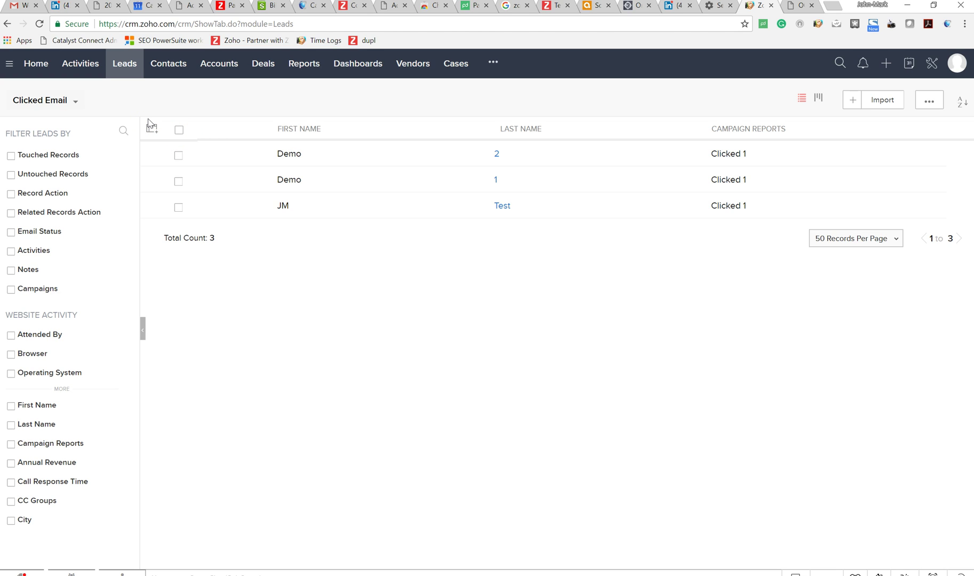
{"action": "mouse_move", "coordinate": [137, 114]}
{"action": "left_click", "coordinate": [180, 130]}
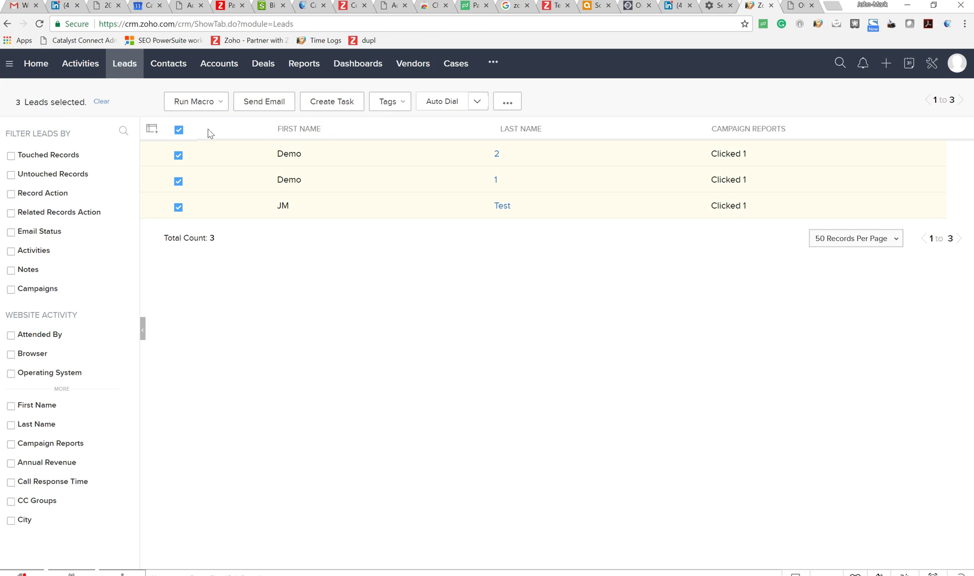
{"action": "left_click", "coordinate": [476, 101]}
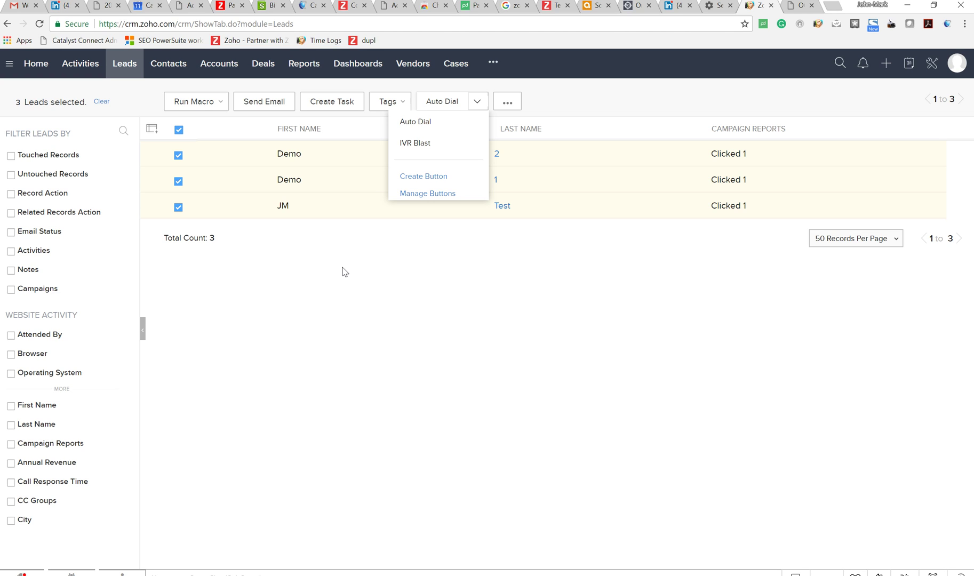
{"action": "left_click", "coordinate": [334, 252]}
{"action": "left_click", "coordinate": [405, 269]}
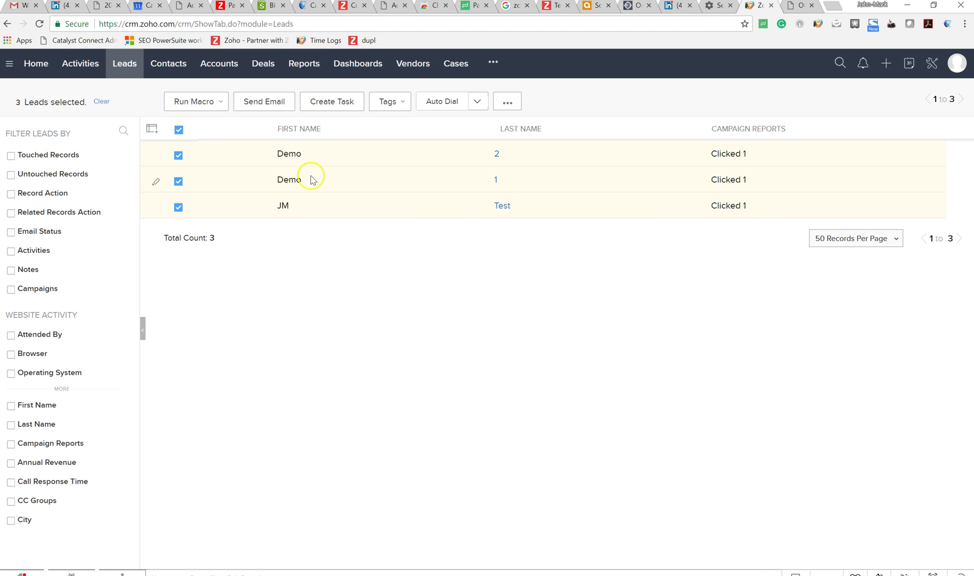
Open the third lead's record and display the members of the Zoholics lead group in the texting extension.
{"action": "left_click", "coordinate": [504, 206]}
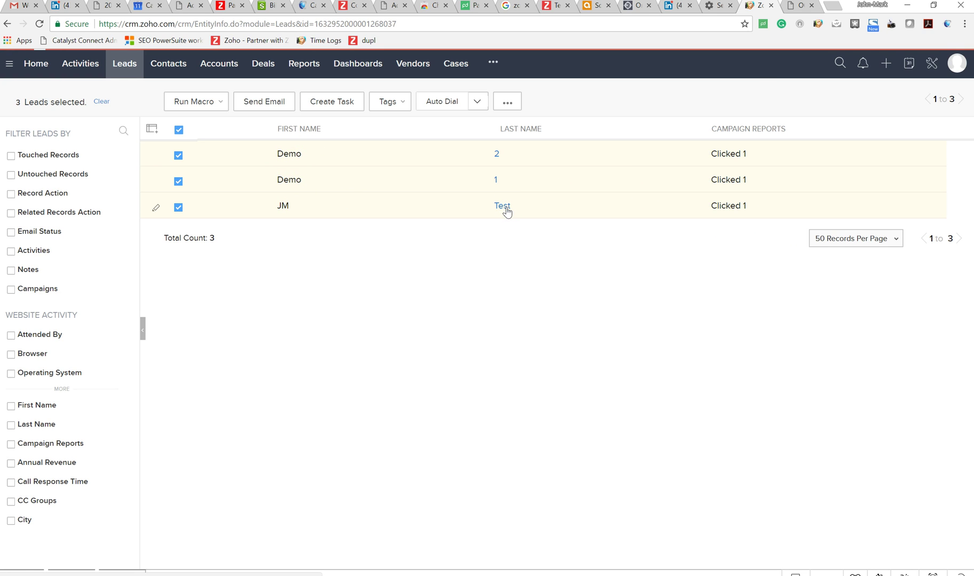
{"action": "scroll", "coordinate": [570, 357], "scroll_direction": "down", "scroll_amount": 3}
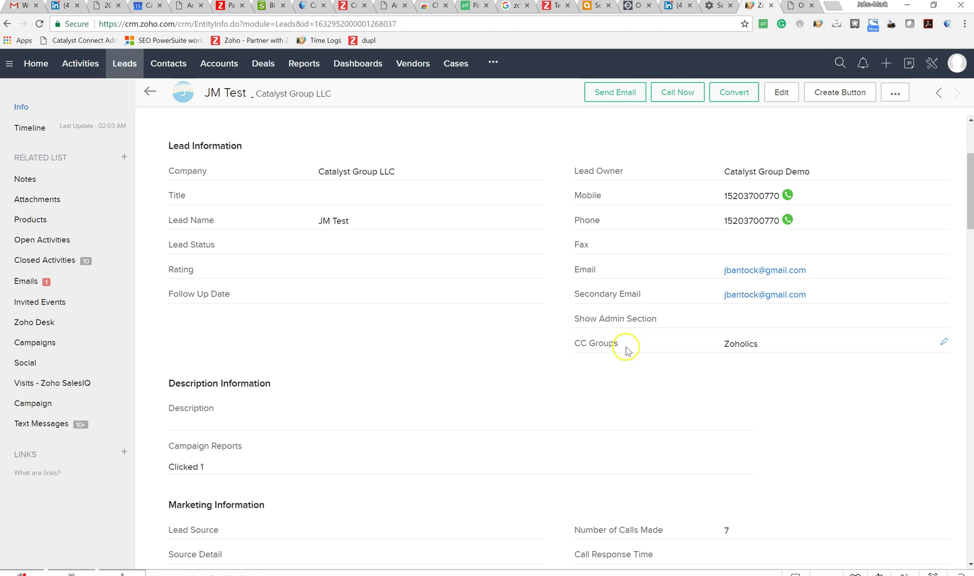
{"action": "left_click", "coordinate": [947, 23]}
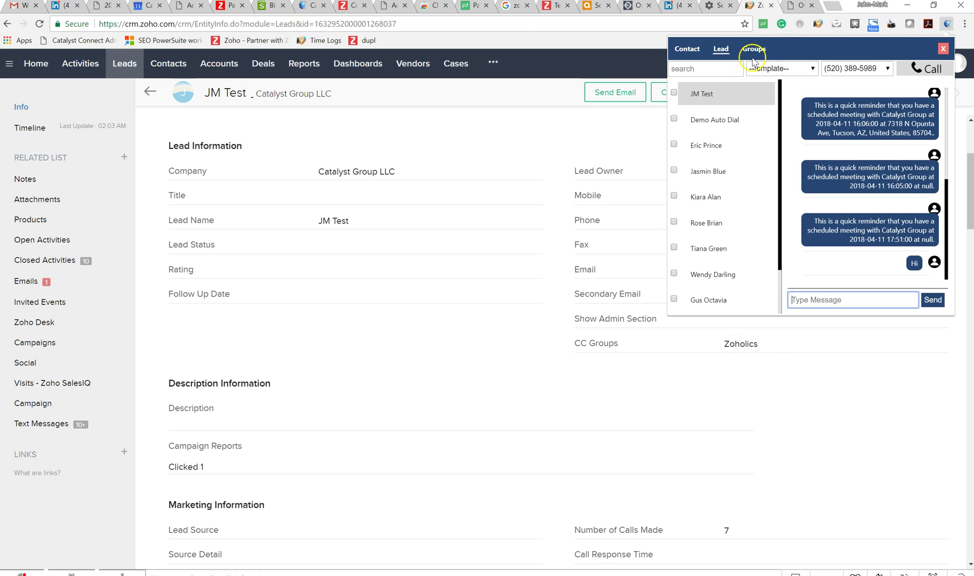
{"action": "left_click", "coordinate": [753, 50]}
{"action": "left_click", "coordinate": [703, 135]}
{"action": "left_click", "coordinate": [699, 149]}
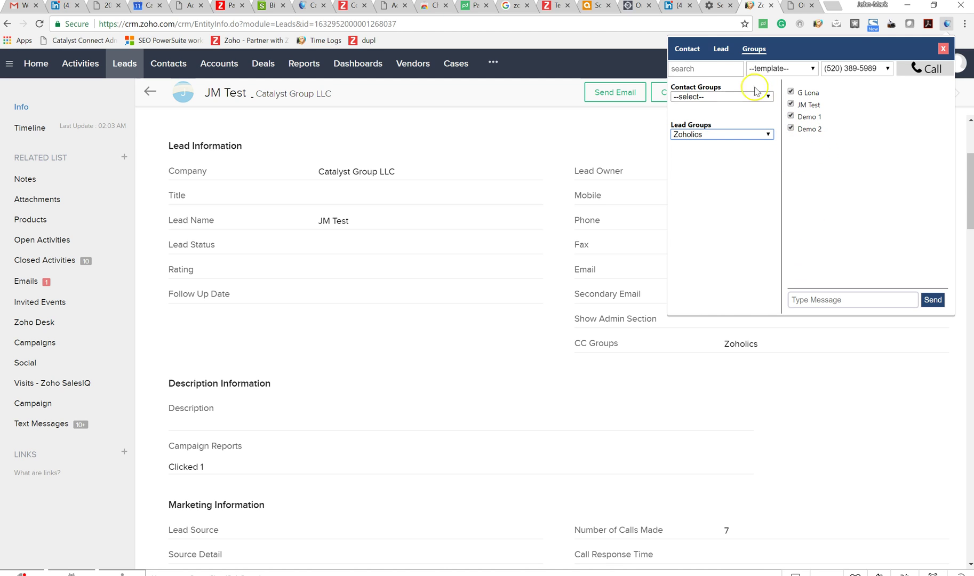
Review the text message history with the first lead in the extension's lead list.
{"action": "left_click", "coordinate": [724, 51]}
{"action": "left_click", "coordinate": [730, 94]}
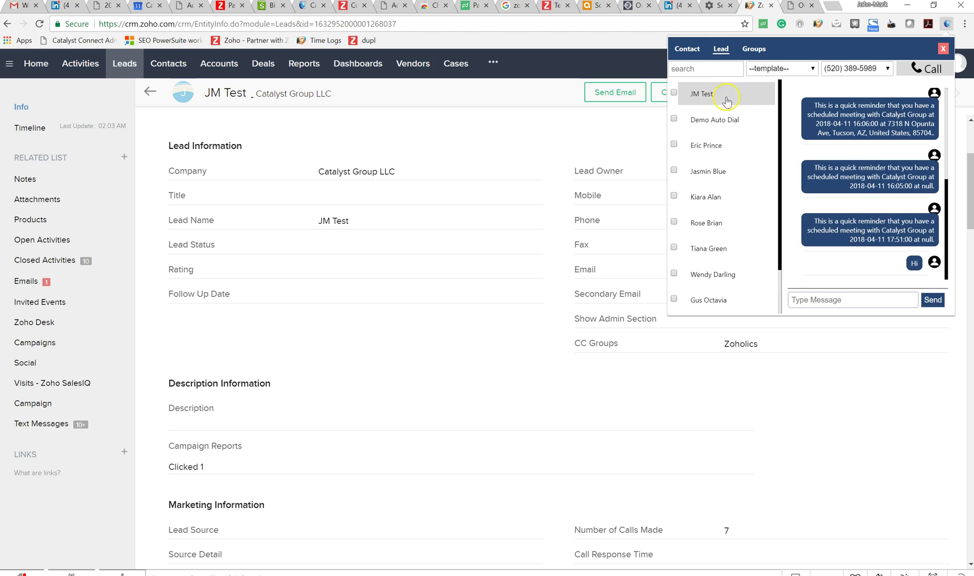
{"action": "scroll", "coordinate": [891, 171], "scroll_direction": "up", "scroll_amount": 6}
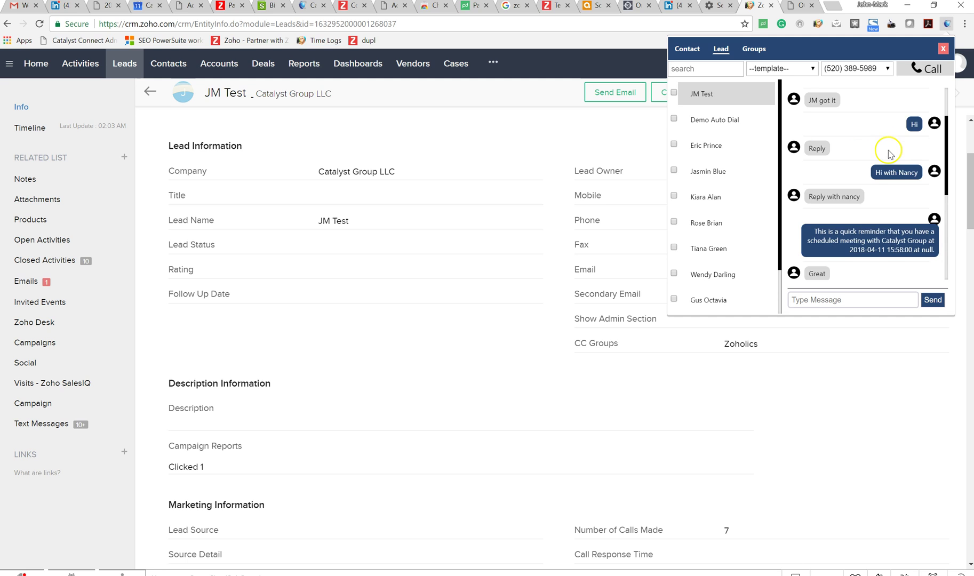
{"action": "scroll", "coordinate": [885, 154], "scroll_direction": "down", "scroll_amount": 4}
{"action": "scroll", "coordinate": [883, 151], "scroll_direction": "down", "scroll_amount": 1}
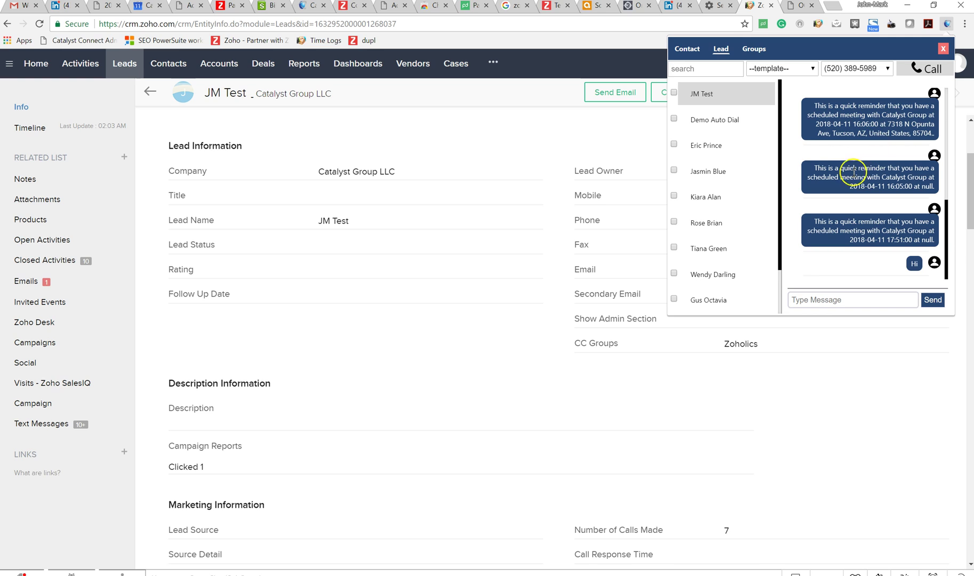
Close the texting extension and return from the lead's record to the Leads list.
{"action": "left_click", "coordinate": [548, 153]}
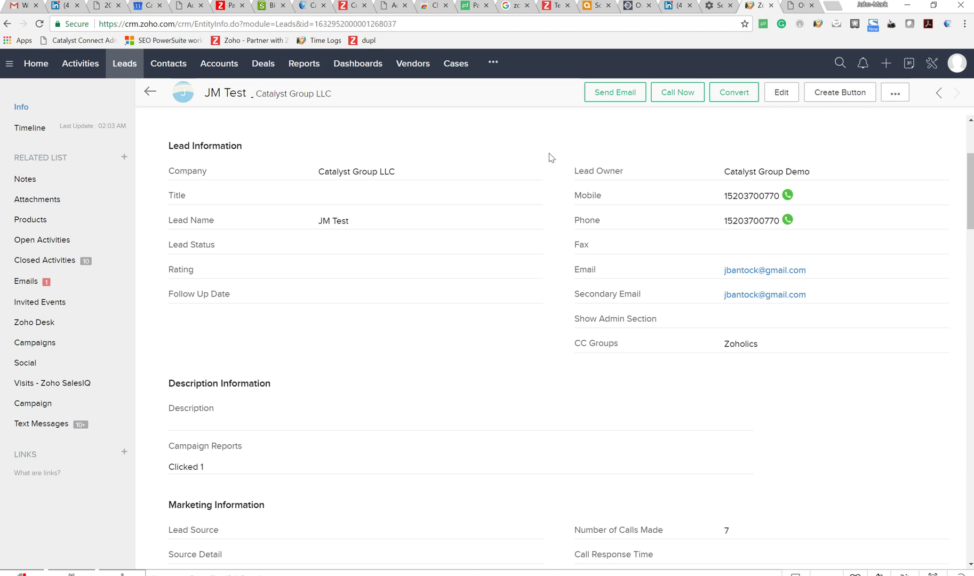
{"action": "left_click", "coordinate": [560, 167]}
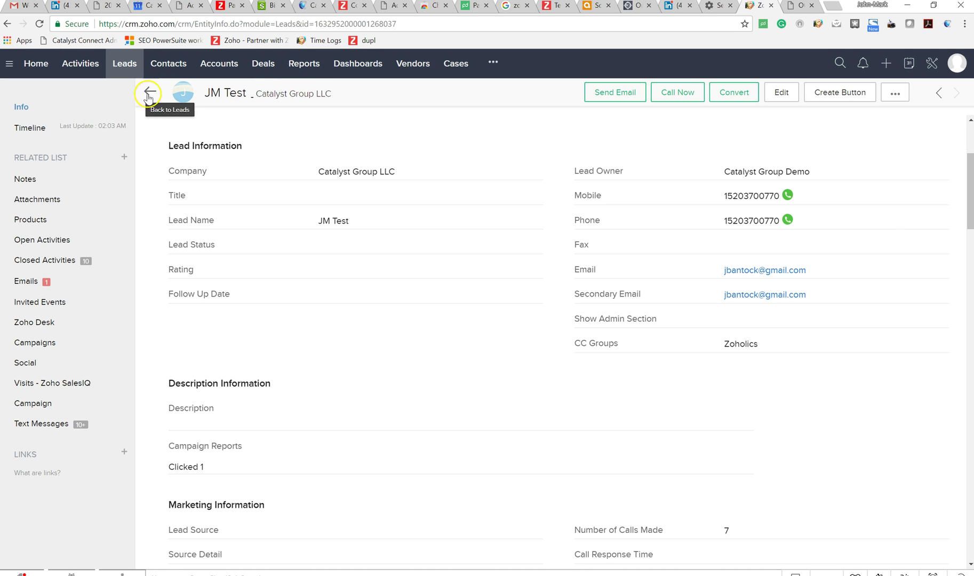
{"action": "left_click", "coordinate": [133, 69]}
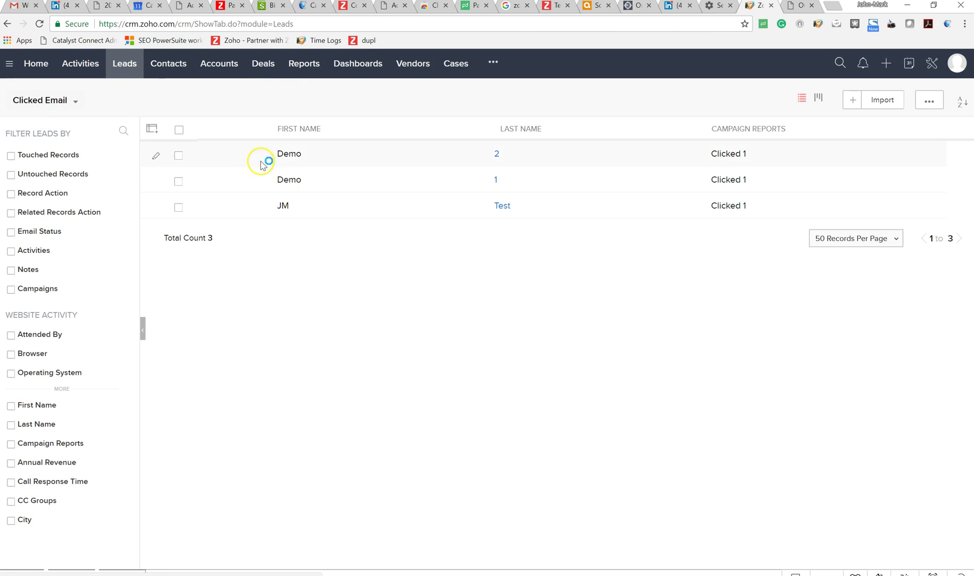